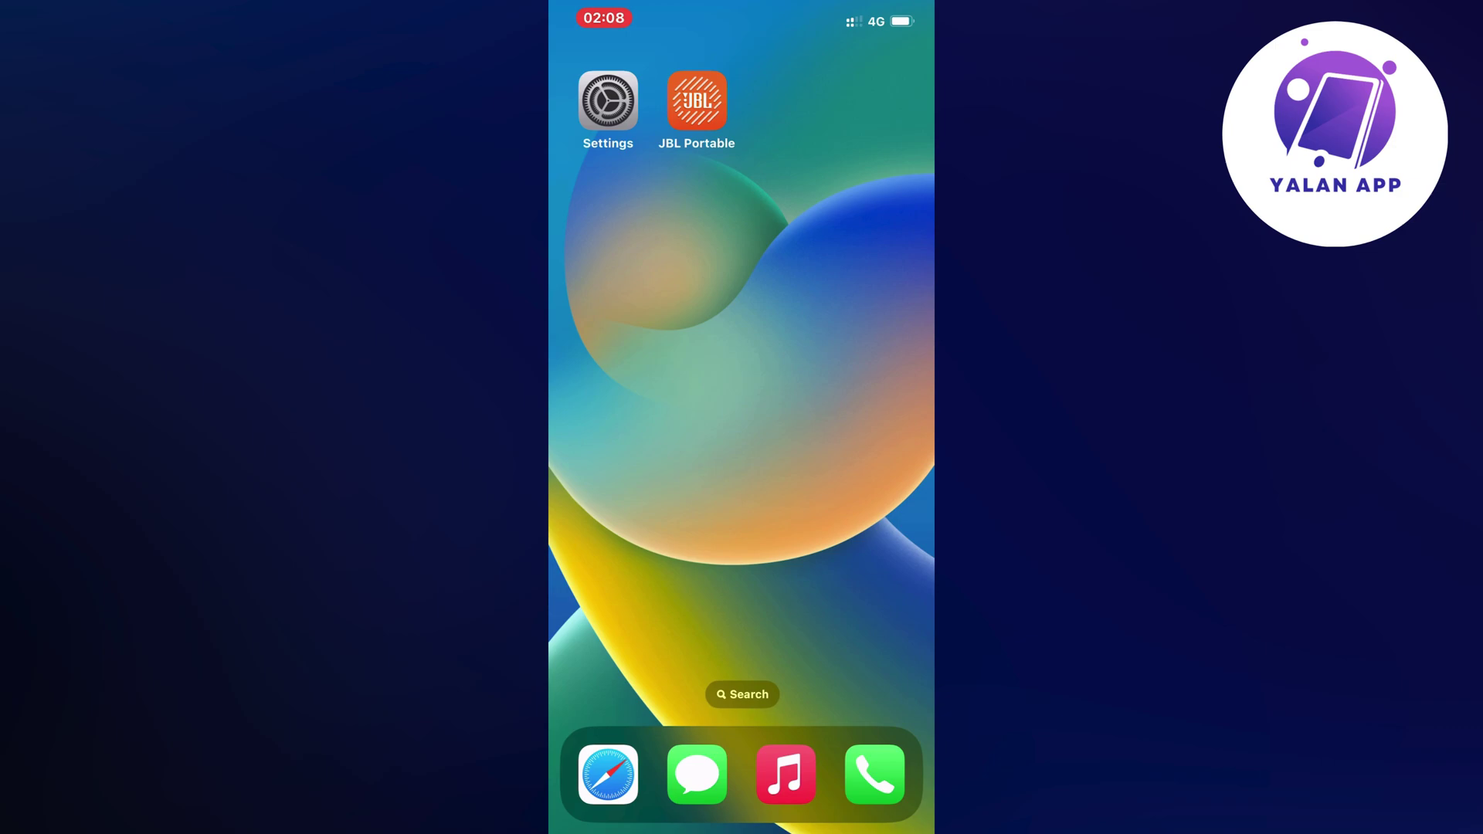
Go to General > iPhone Storage, showing 227.7 GB of 256 GB used.
{"action": "left_click", "coordinate": [609, 101]}
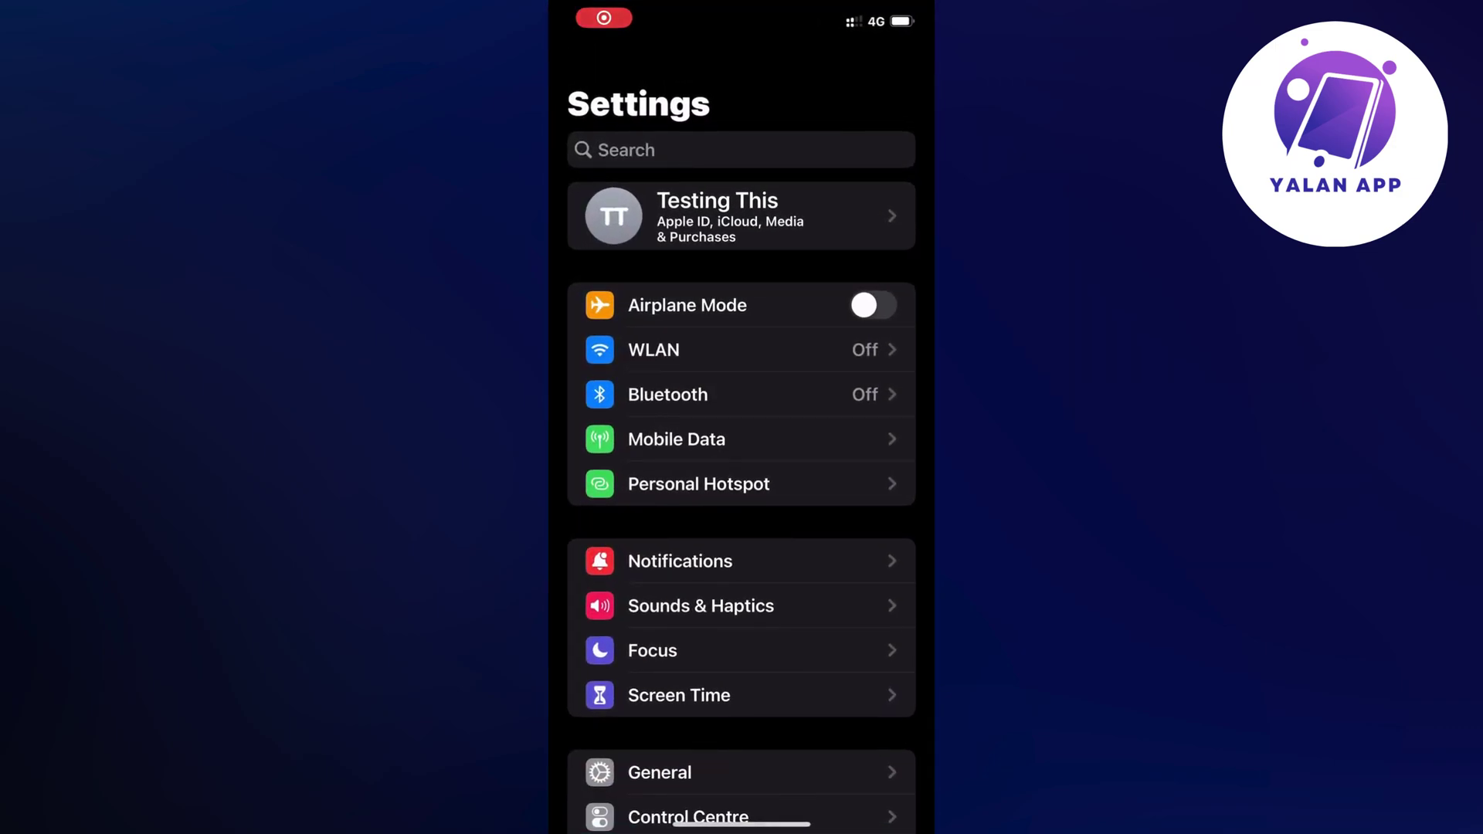
{"action": "scroll", "coordinate": [742, 463], "scroll_direction": "down", "scroll_amount": 5}
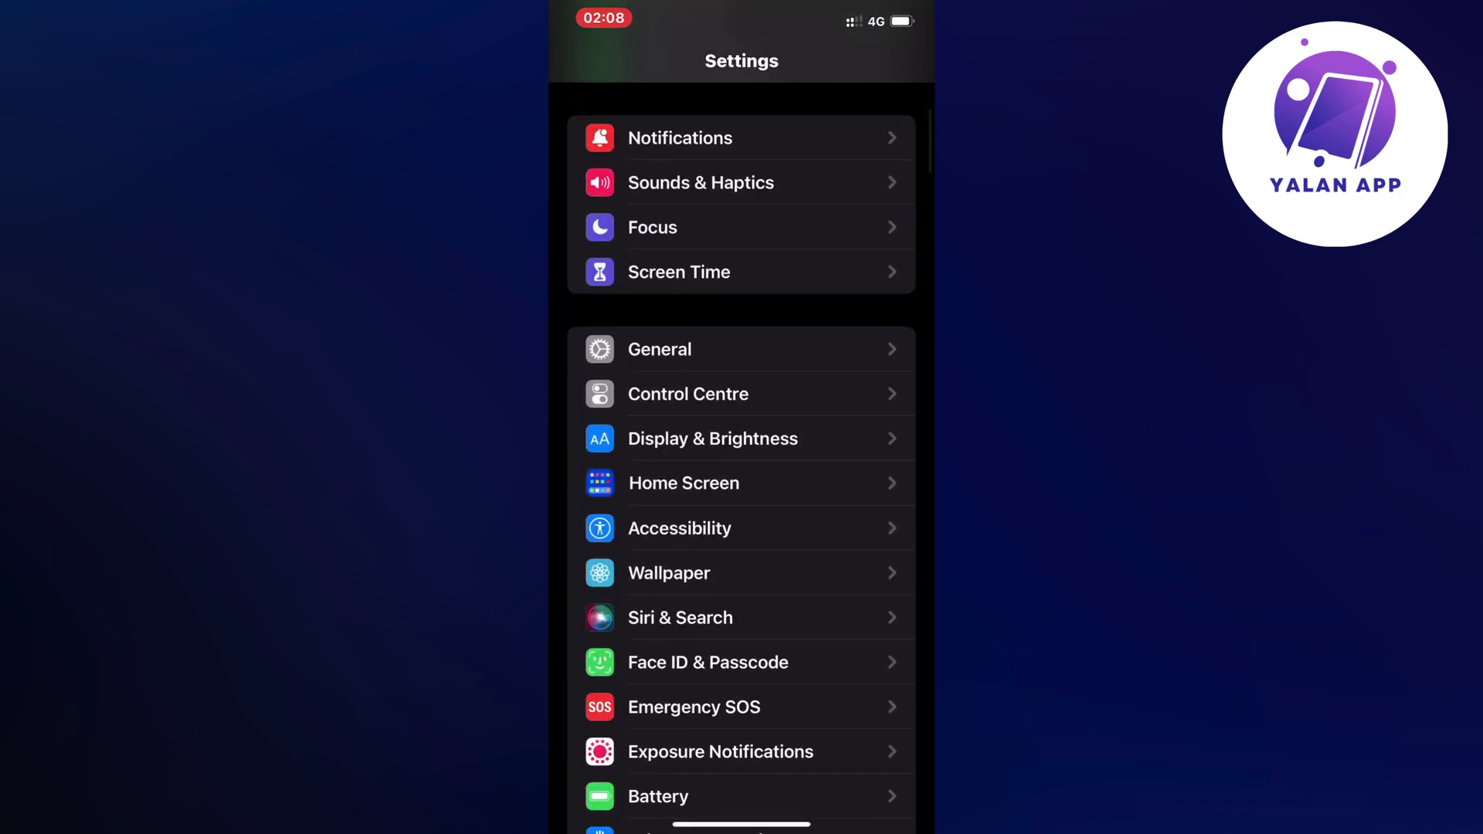
{"action": "left_click", "coordinate": [741, 349]}
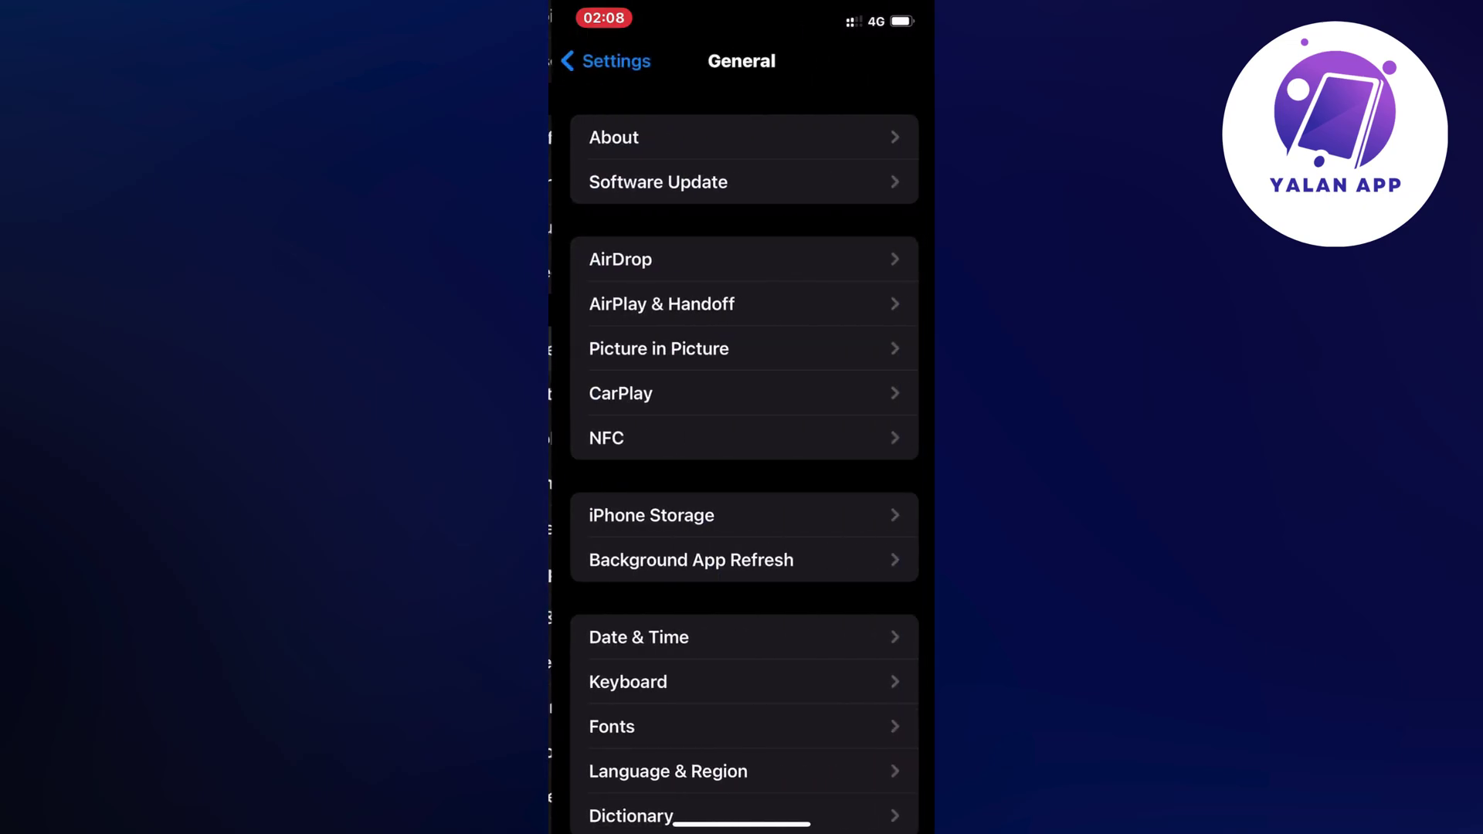
{"action": "scroll", "coordinate": [742, 465], "scroll_direction": "down", "scroll_amount": 3}
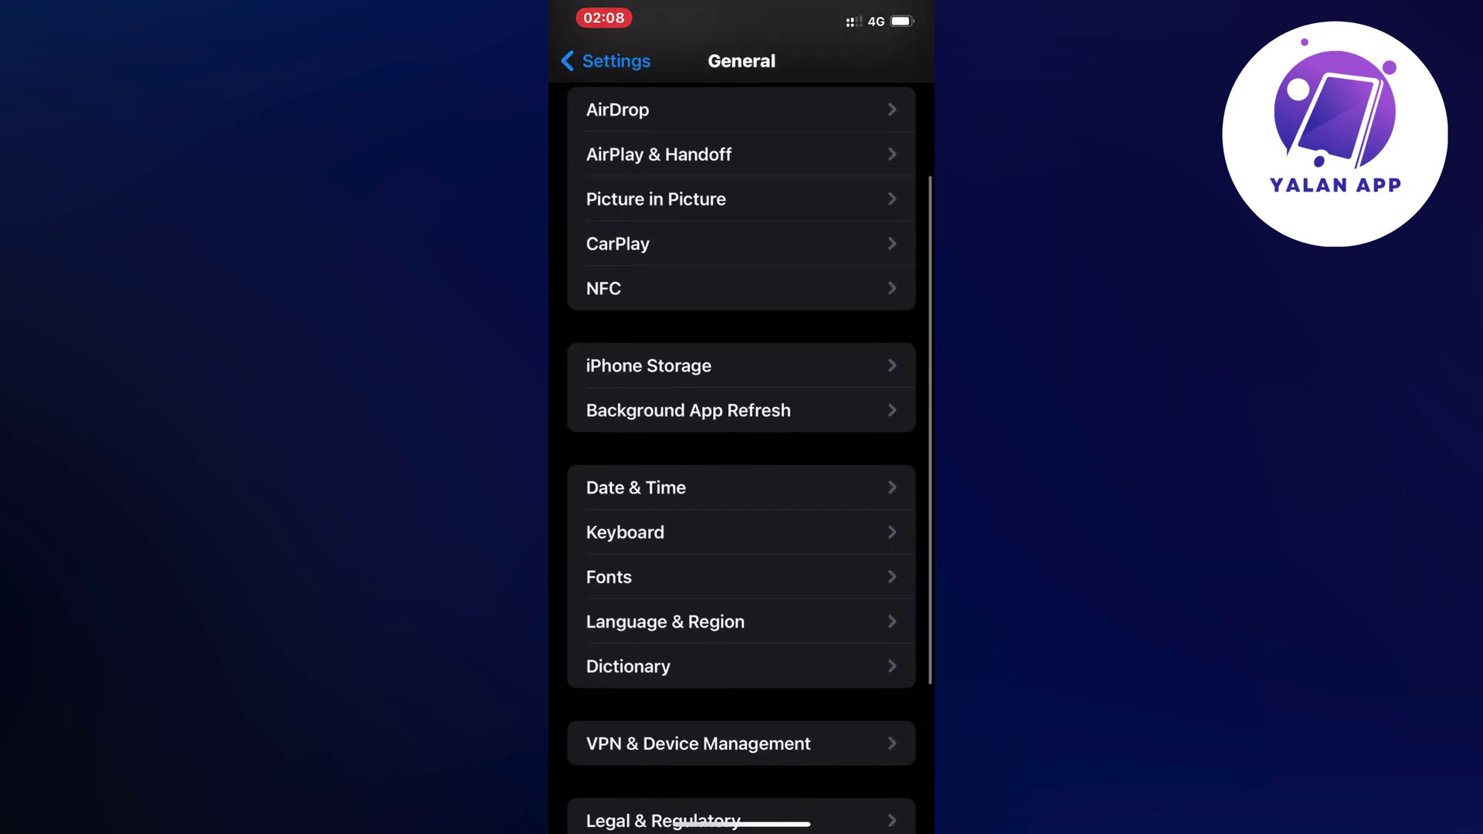
{"action": "left_click", "coordinate": [742, 364]}
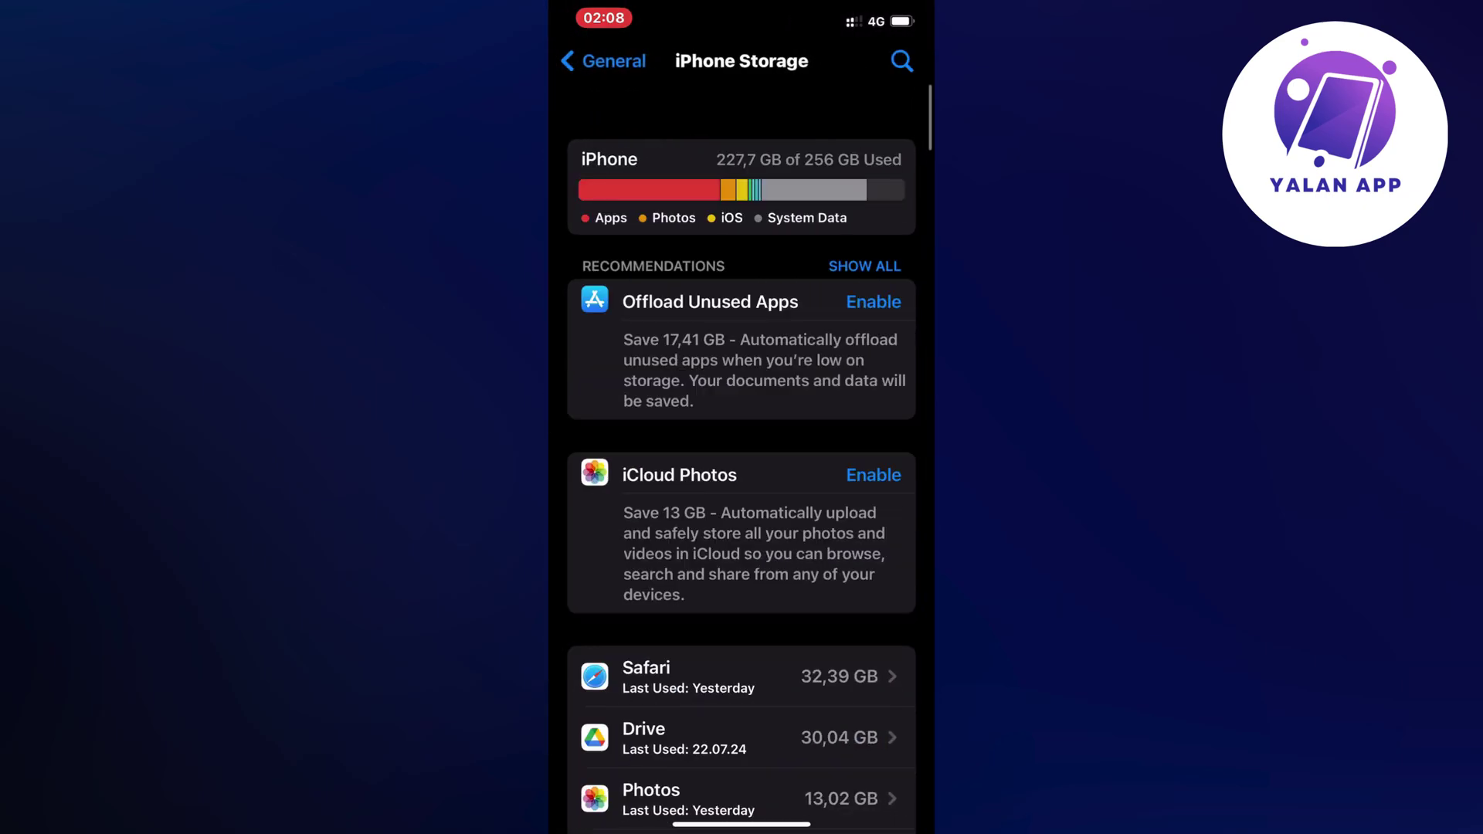
{"action": "scroll", "coordinate": [743, 463], "scroll_direction": "down", "scroll_amount": 10}
{"action": "scroll", "coordinate": [742, 463], "scroll_direction": "down", "scroll_amount": 5}
{"action": "scroll", "coordinate": [742, 464], "scroll_direction": "down", "scroll_amount": 5}
{"action": "scroll", "coordinate": [743, 464], "scroll_direction": "down", "scroll_amount": 5}
{"action": "scroll", "coordinate": [743, 463], "scroll_direction": "down", "scroll_amount": 5}
{"action": "scroll", "coordinate": [742, 463], "scroll_direction": "down", "scroll_amount": 5}
{"action": "scroll", "coordinate": [742, 463], "scroll_direction": "down", "scroll_amount": 4}
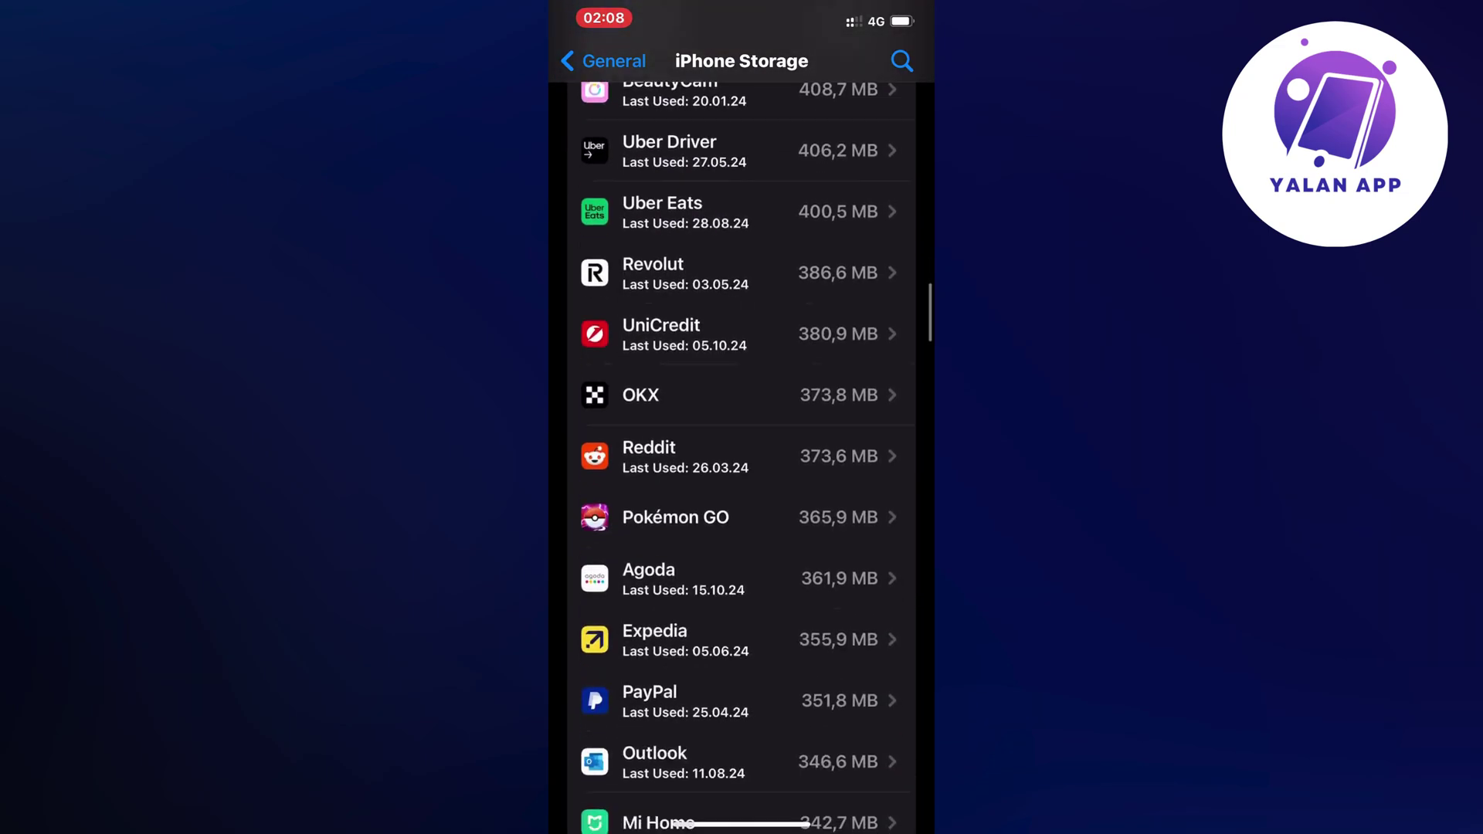
{"action": "scroll", "coordinate": [743, 463], "scroll_direction": "down", "scroll_amount": 2}
{"action": "scroll", "coordinate": [741, 465], "scroll_direction": "down", "scroll_amount": 5}
{"action": "scroll", "coordinate": [742, 465], "scroll_direction": "down", "scroll_amount": 5}
{"action": "scroll", "coordinate": [741, 464], "scroll_direction": "down", "scroll_amount": 4}
{"action": "scroll", "coordinate": [741, 464], "scroll_direction": "down", "scroll_amount": 3}
{"action": "scroll", "coordinate": [743, 464], "scroll_direction": "down", "scroll_amount": 5}
{"action": "scroll", "coordinate": [743, 463], "scroll_direction": "down", "scroll_amount": 5}
{"action": "scroll", "coordinate": [742, 463], "scroll_direction": "down", "scroll_amount": 5}
{"action": "scroll", "coordinate": [742, 463], "scroll_direction": "down", "scroll_amount": 4}
{"action": "scroll", "coordinate": [742, 465], "scroll_direction": "down", "scroll_amount": 5}
{"action": "scroll", "coordinate": [742, 463], "scroll_direction": "down", "scroll_amount": 5}
{"action": "scroll", "coordinate": [741, 464], "scroll_direction": "down", "scroll_amount": 3}
{"action": "scroll", "coordinate": [742, 463], "scroll_direction": "down", "scroll_amount": 3}
{"action": "scroll", "coordinate": [742, 464], "scroll_direction": "down", "scroll_amount": 5}
{"action": "scroll", "coordinate": [742, 464], "scroll_direction": "down", "scroll_amount": 4}
{"action": "scroll", "coordinate": [742, 464], "scroll_direction": "down", "scroll_amount": 3}
{"action": "scroll", "coordinate": [743, 464], "scroll_direction": "down", "scroll_amount": 3}
Offload JBL Portable from its storage details, keeping its 127 KB of documents and data.
{"action": "left_click", "coordinate": [743, 367]}
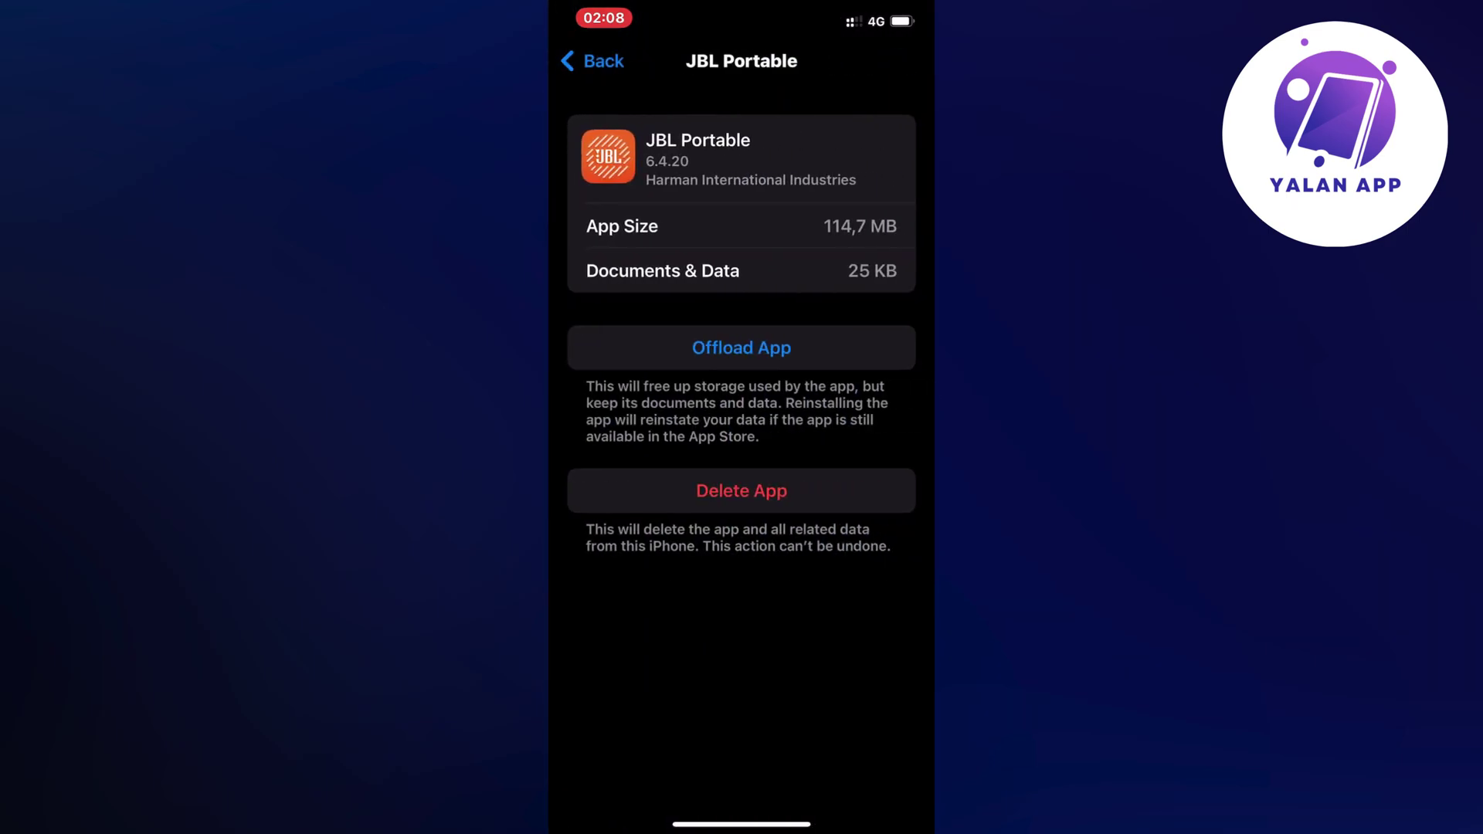
{"action": "left_click", "coordinate": [742, 348]}
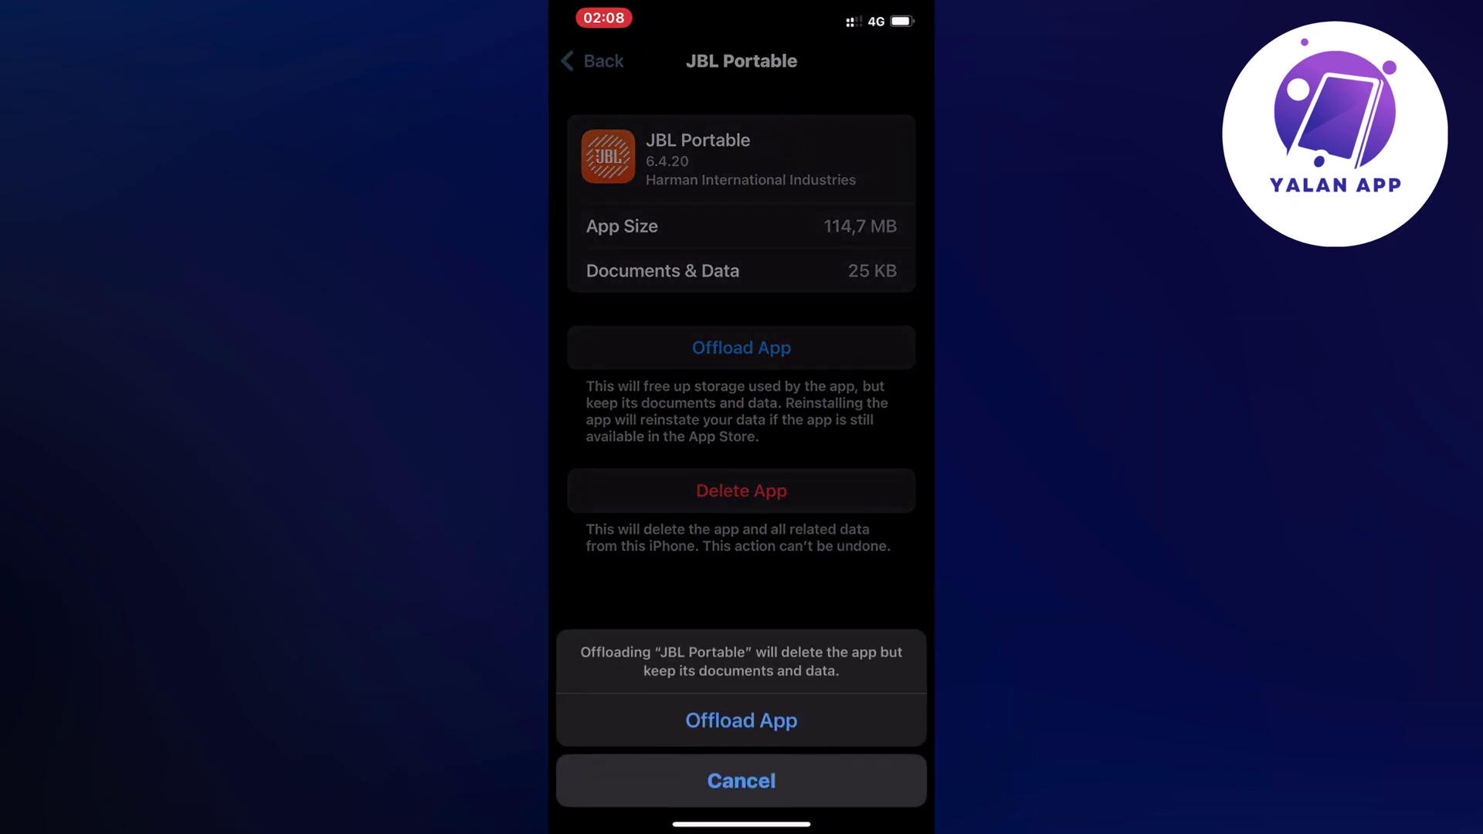
{"action": "left_click", "coordinate": [742, 716]}
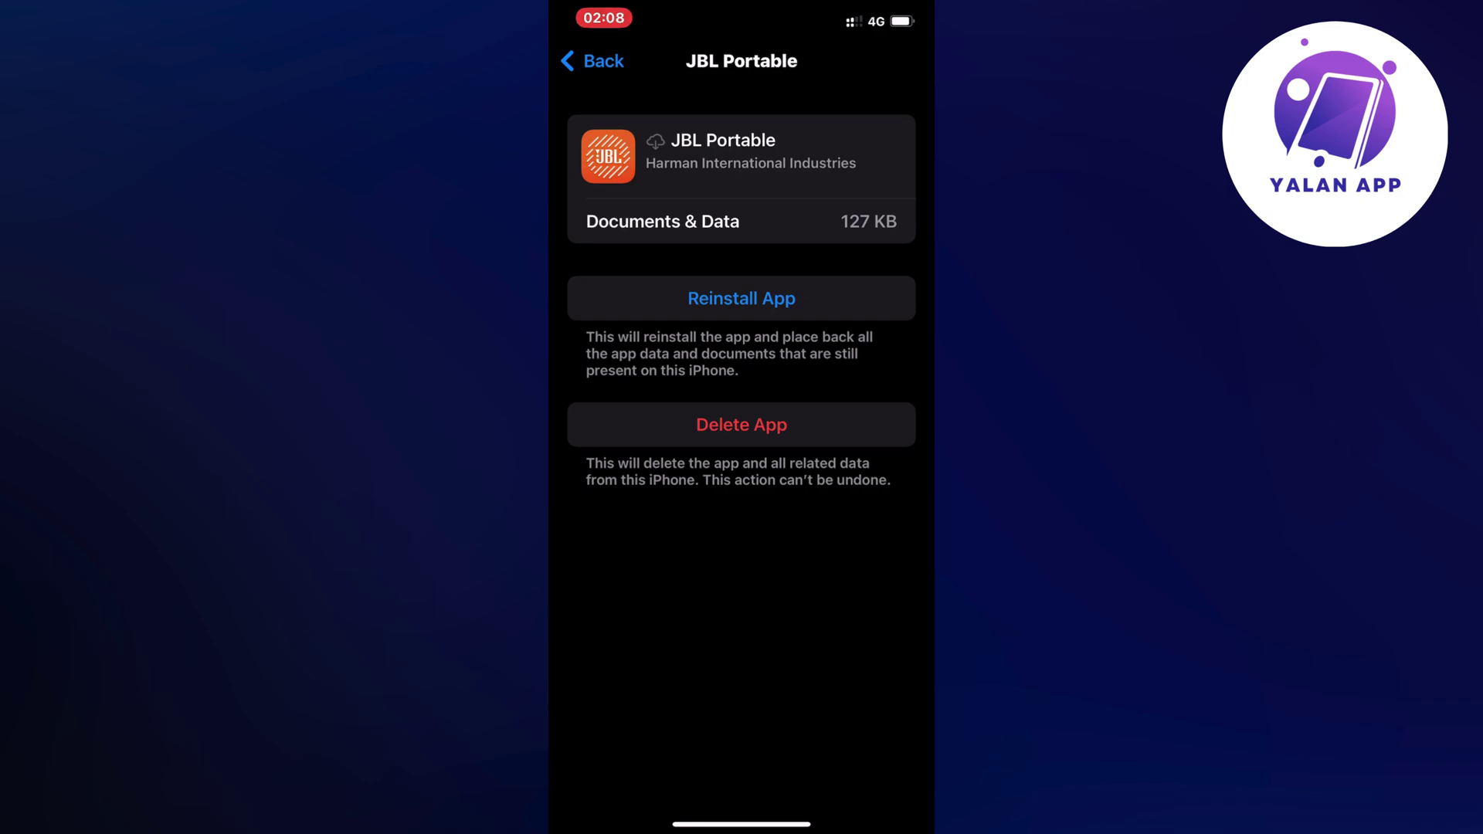
Reinstall JBL Portable and return to the home screen while it loads.
{"action": "left_click", "coordinate": [741, 298]}
{"action": "left_click_drag", "start_coordinate": [743, 826], "coordinate": [741, 464]}
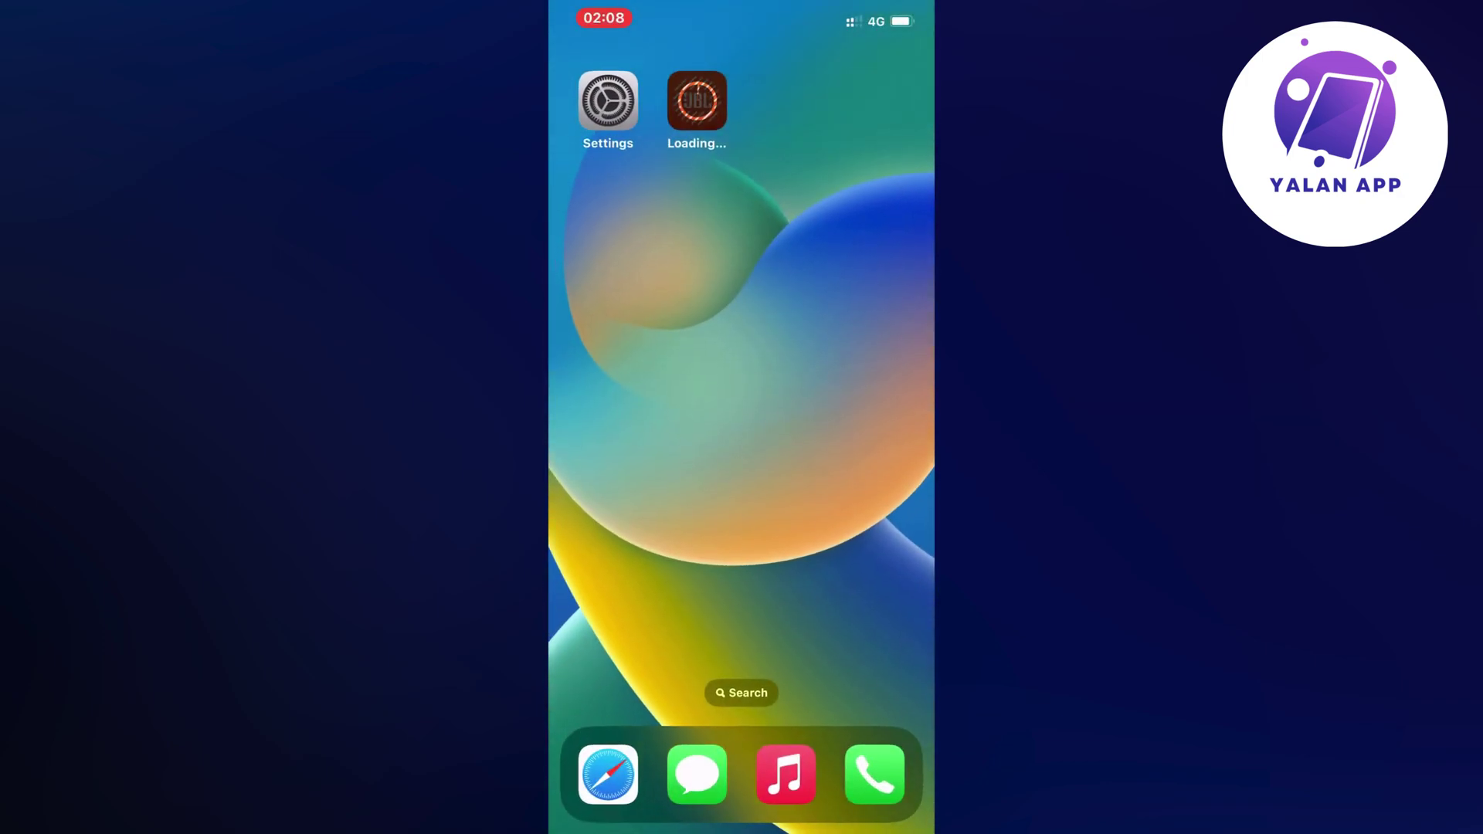